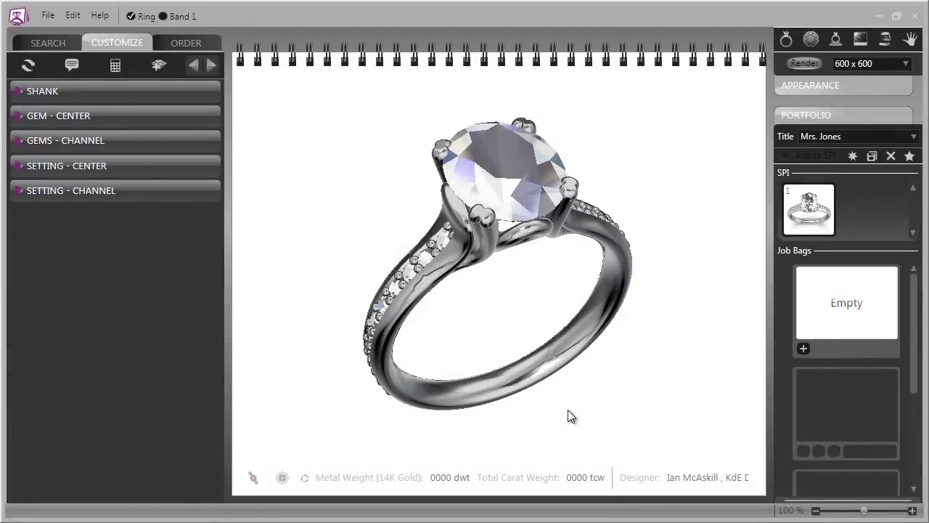
Turn on Band 1 so a matching pavé-set band nests against the ring's shank.
left_click_drag(600, 407, 535, 390)
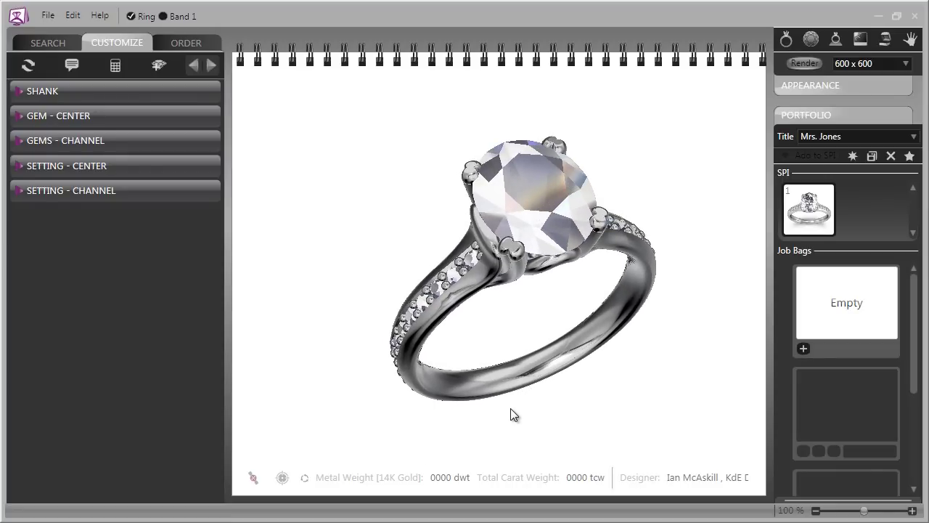
scroll(511, 401, "up", 3)
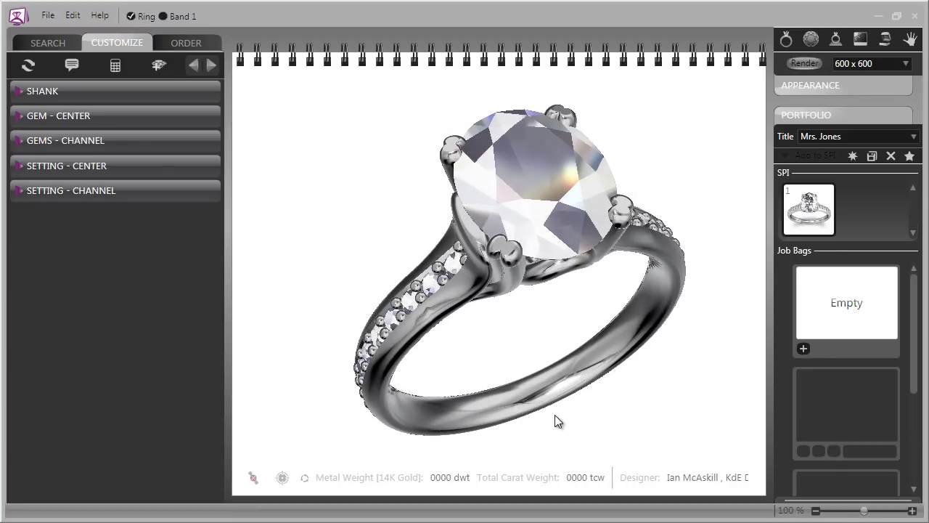
mouse_move(570, 419)
left_mouse_down()
mouse_move(473, 408)
mouse_move(583, 417)
mouse_move(556, 425)
left_mouse_up()
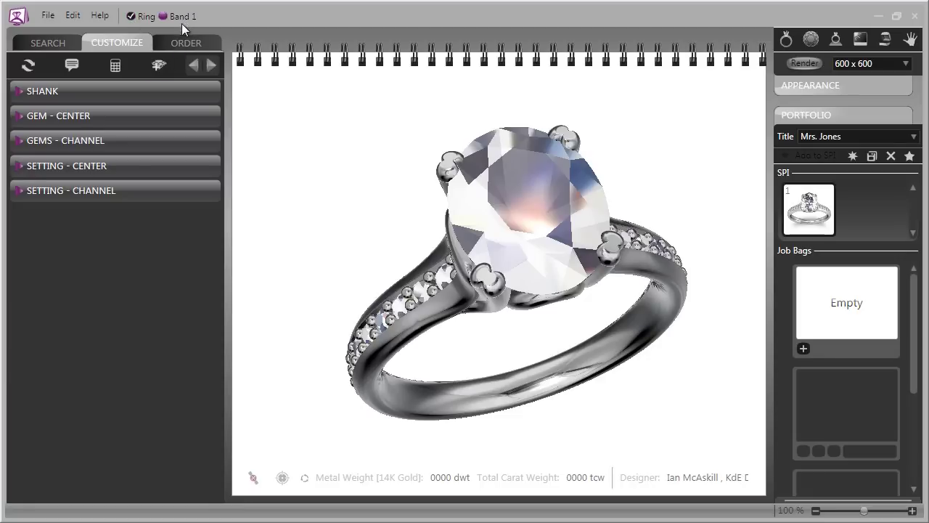
left_click_drag(346, 186, 357, 179)
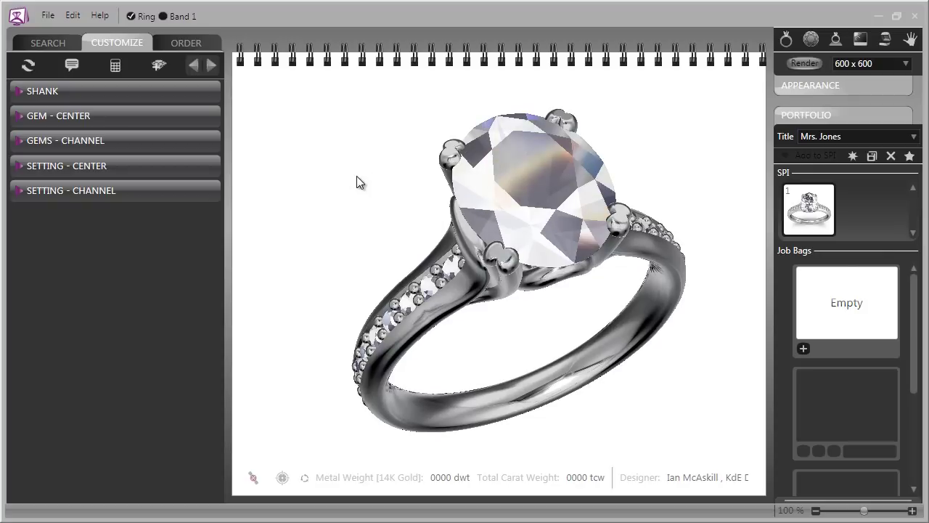
left_click(163, 16)
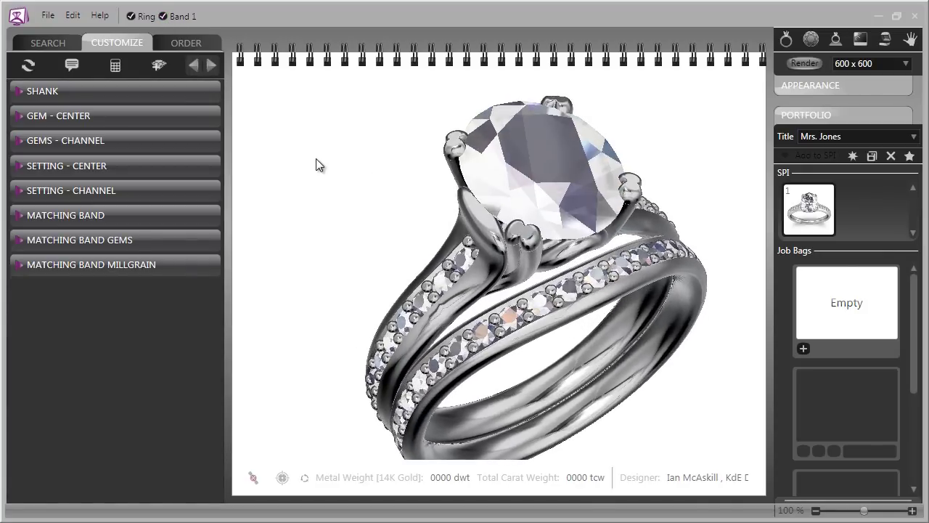
left_click_drag(345, 169, 446, 255)
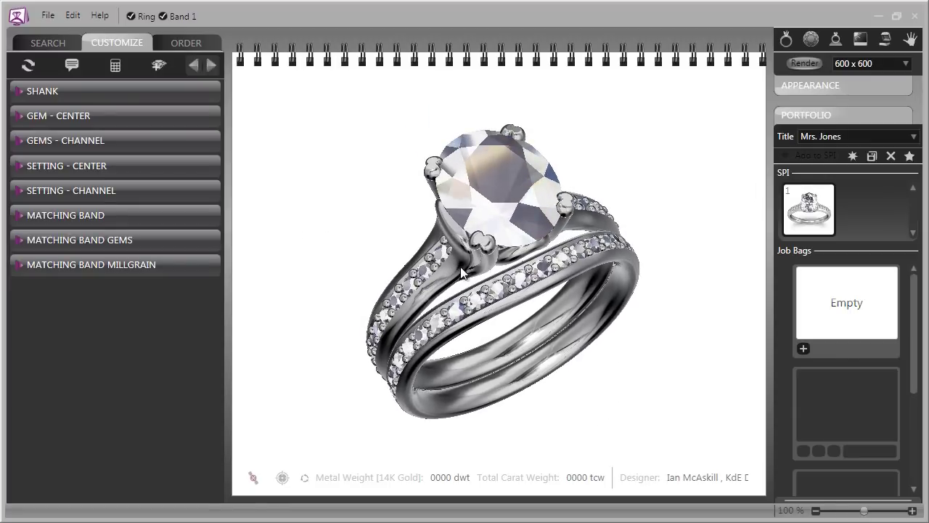
left_click_drag(556, 367, 124, 289)
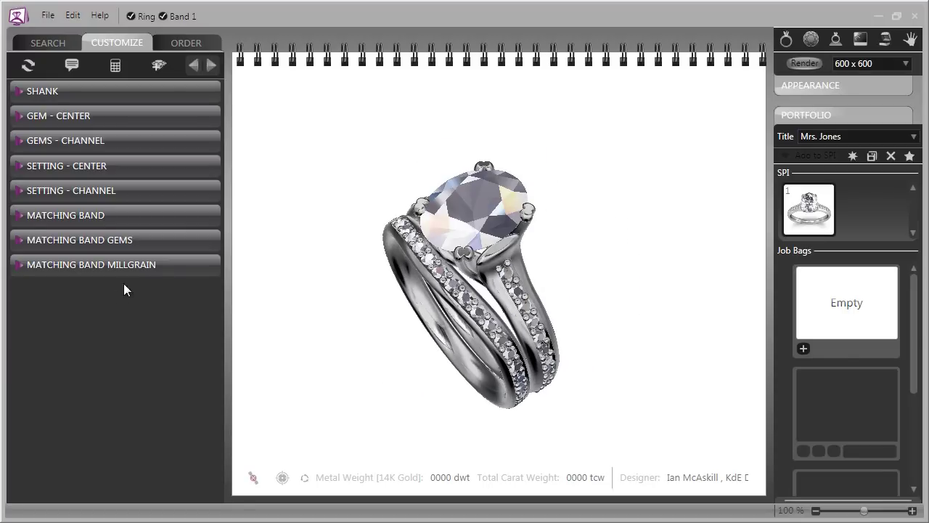
Uncheck Gems On Off under MATCHING BAND GEMS to strip the band's stones.
left_click(133, 215)
left_click(143, 215)
left_click(169, 241)
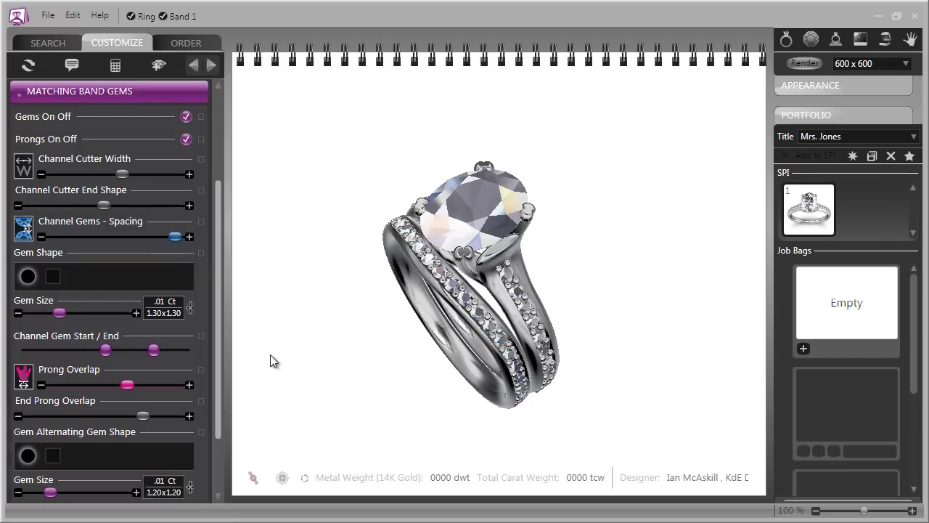
left_click(186, 117)
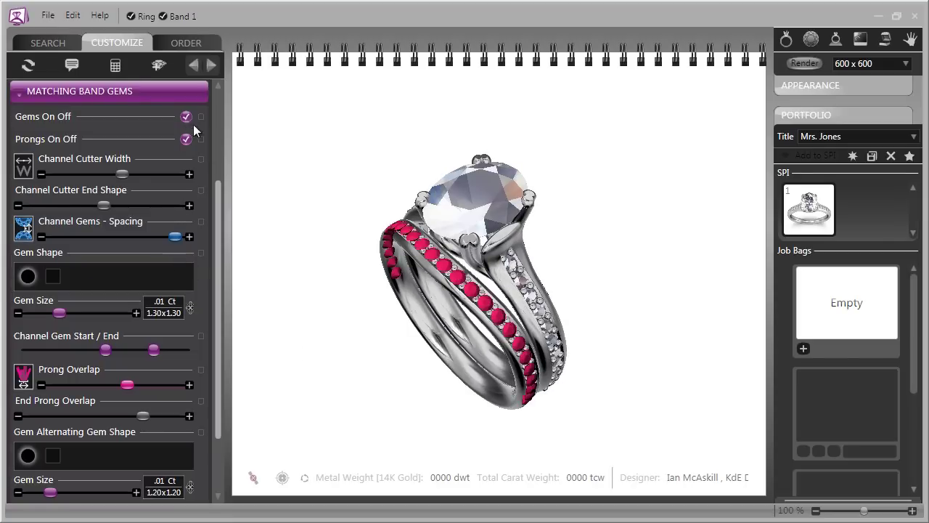
left_click(187, 118)
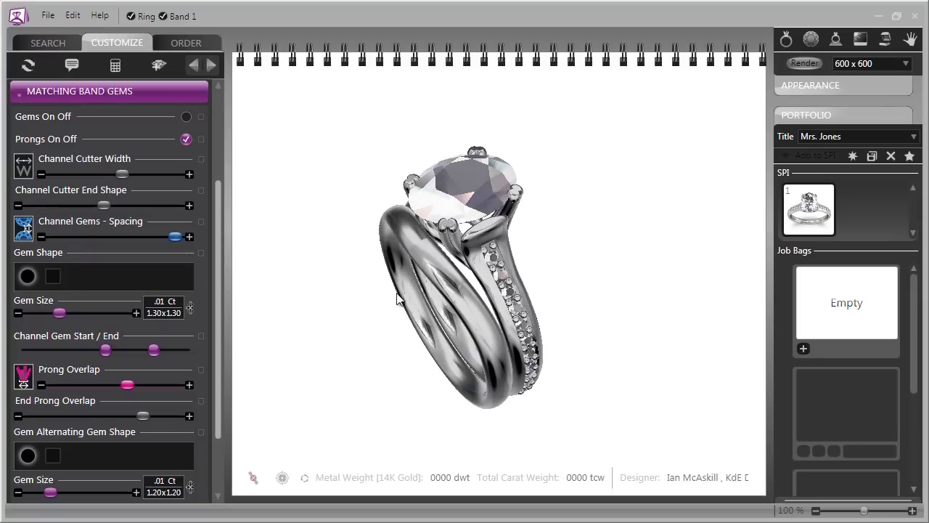
left_click_drag(396, 298, 632, 257)
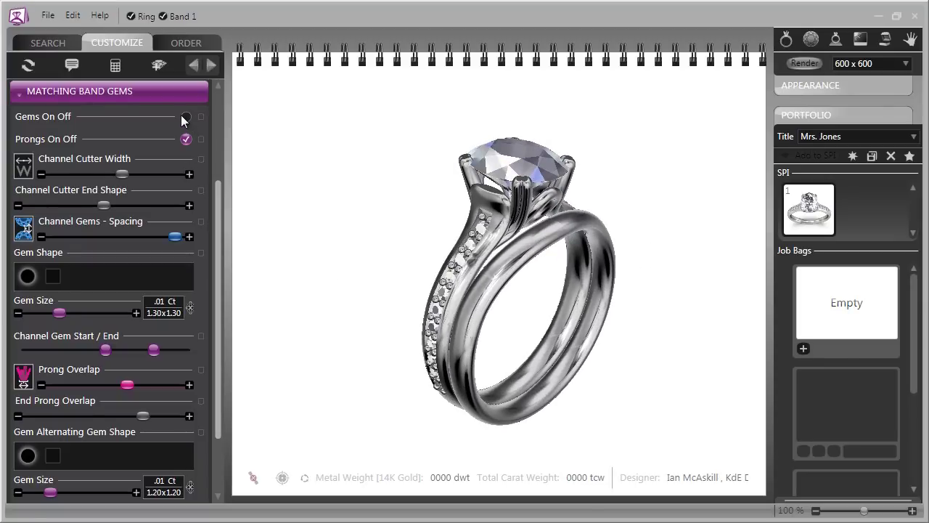
left_click_drag(338, 217, 244, 347)
Uncheck Band 1 to remove the matching band from the ring.
left_click(163, 16)
left_click_drag(259, 158, 377, 240)
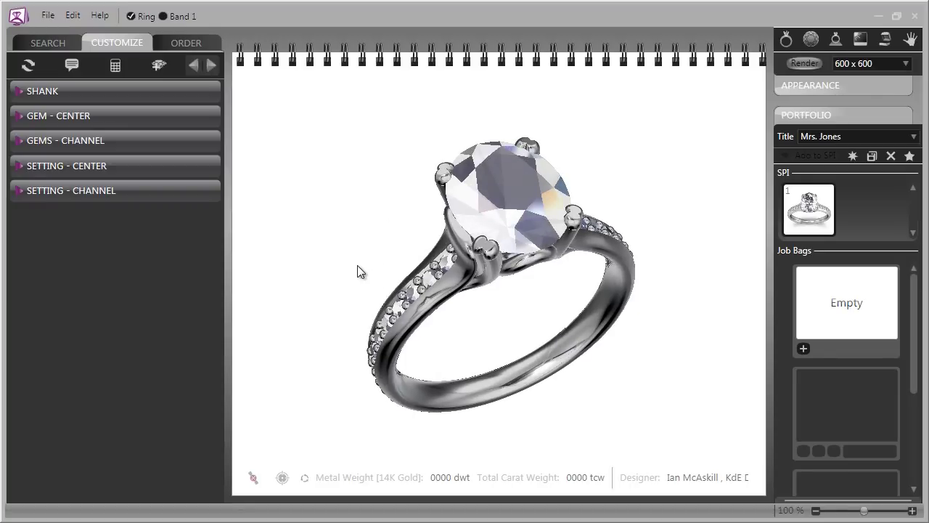
left_click_drag(338, 264, 327, 229)
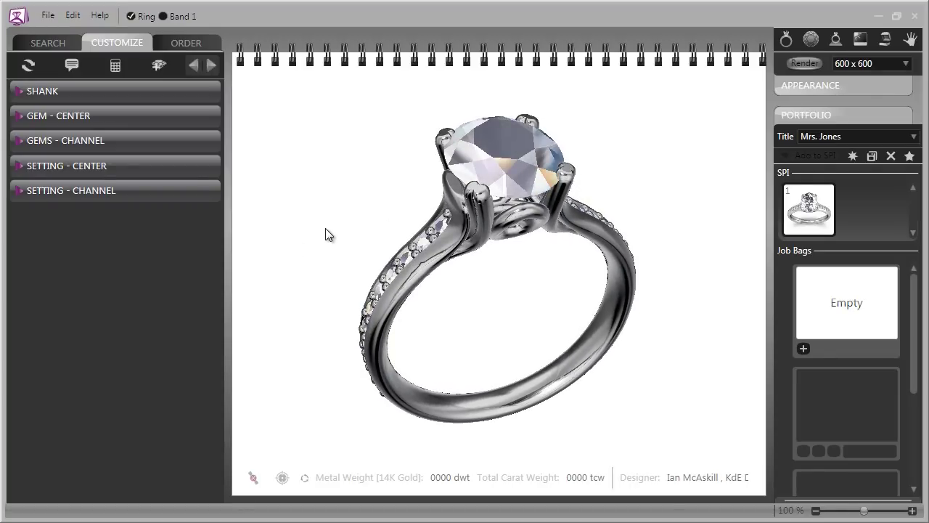
Switch off Channel Gems On/Off under GEMS - CHANNEL, leaving a plain shank.
left_click(169, 140)
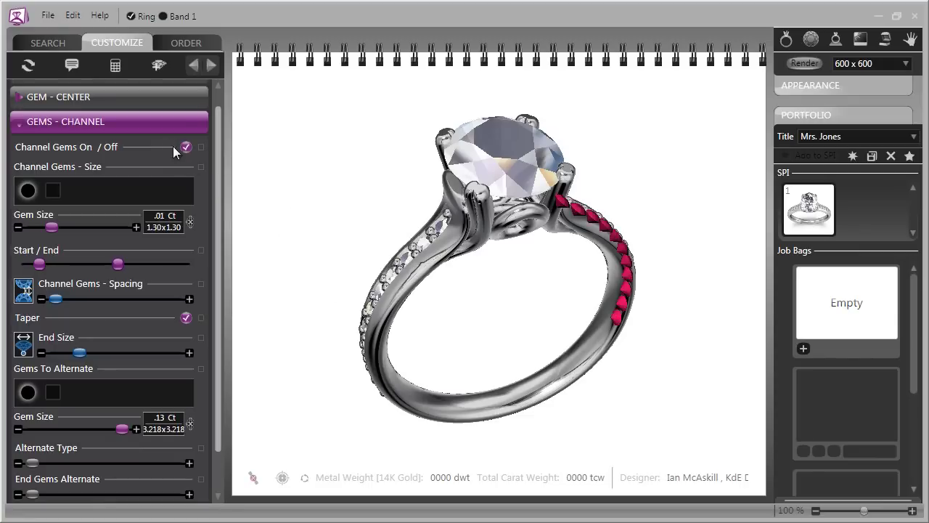
left_click(186, 147)
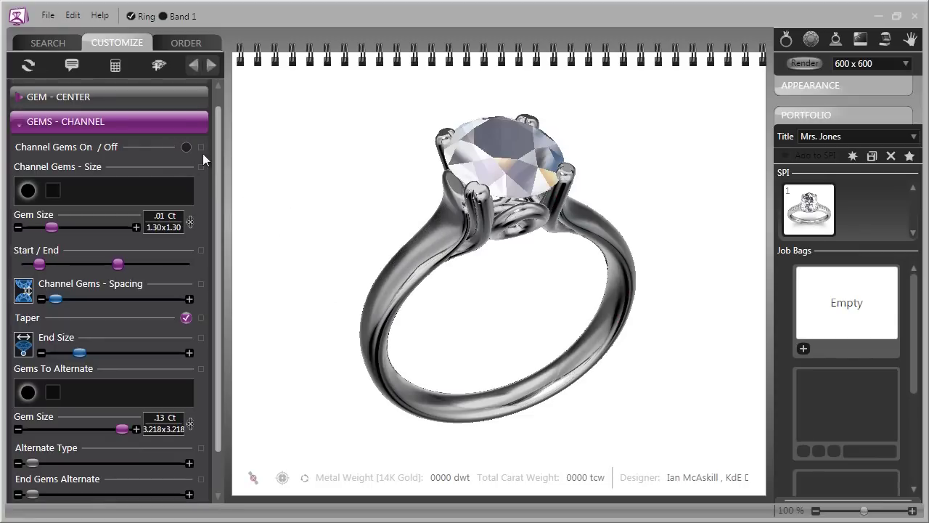
left_click(177, 122)
left_click_drag(279, 218, 348, 248)
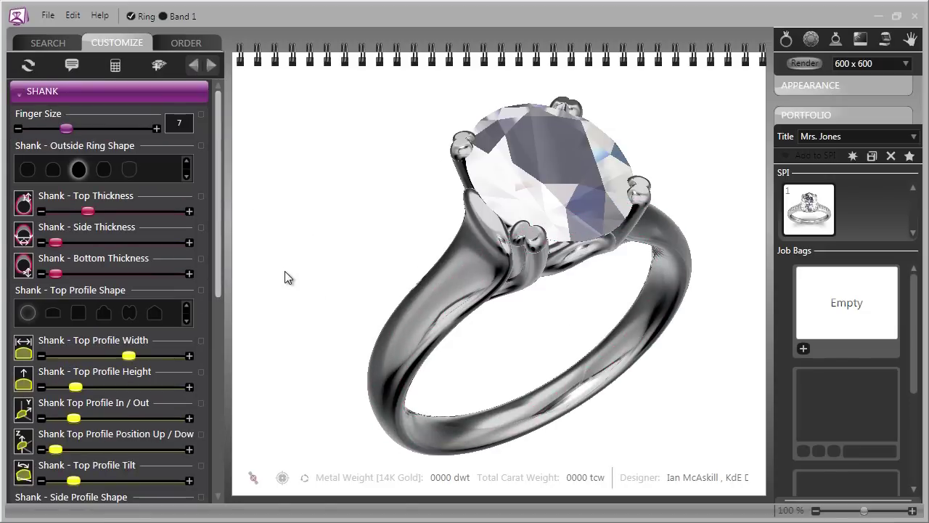
Bring up the options menu for Shank - Top Profile Shape.
left_click_drag(285, 274, 279, 274)
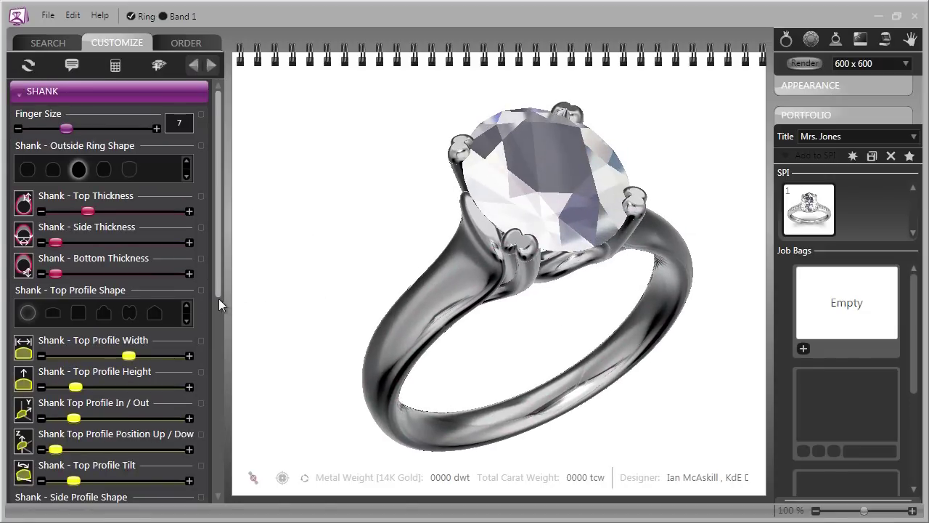
scroll(218, 298, "down", 2)
scroll(219, 317, "down", 1)
left_click_drag(263, 336, 261, 327)
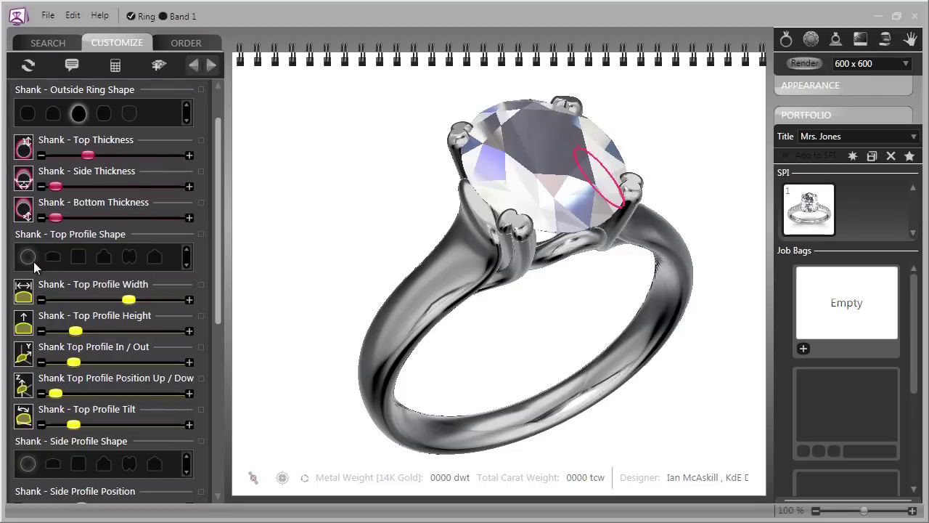
left_click(201, 233)
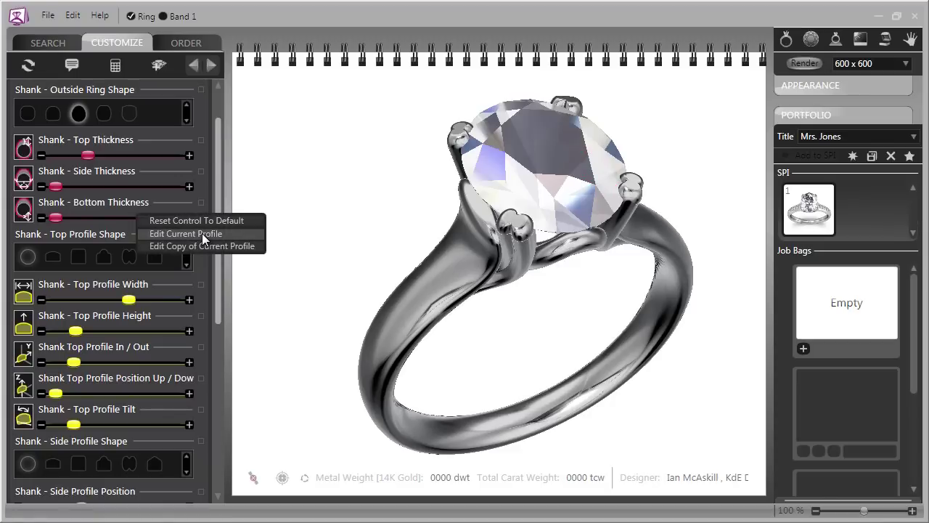
Edit a copy of the top profile, dragging its top points down to notch the crest.
left_click(242, 247)
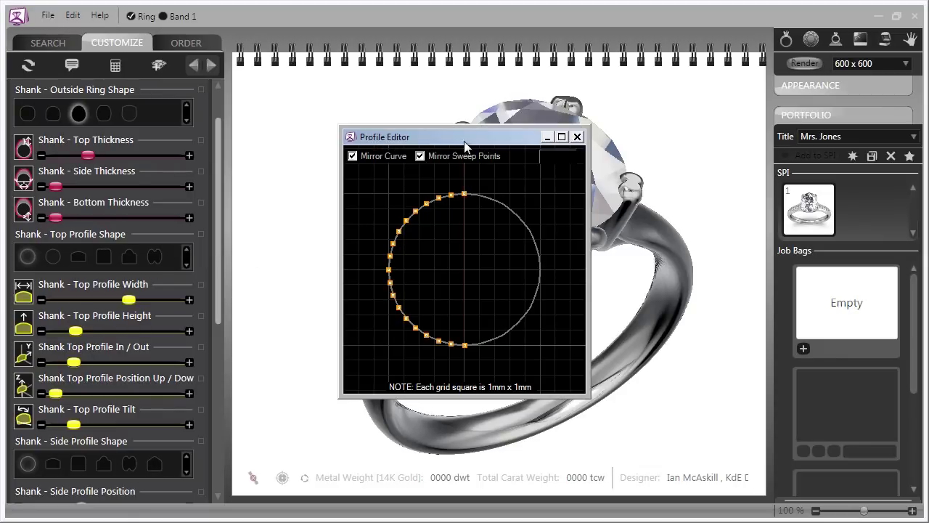
left_click_drag(464, 142, 234, 125)
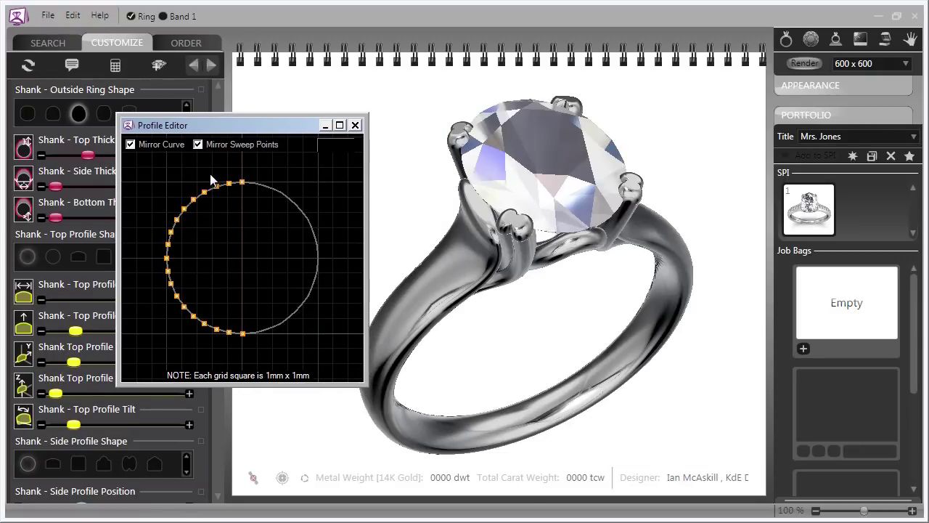
mouse_move(248, 204)
left_mouse_down()
mouse_move(244, 197)
mouse_move(244, 212)
left_mouse_up()
mouse_move(234, 192)
left_mouse_down()
mouse_move(248, 219)
mouse_move(242, 186)
mouse_move(229, 207)
left_mouse_up()
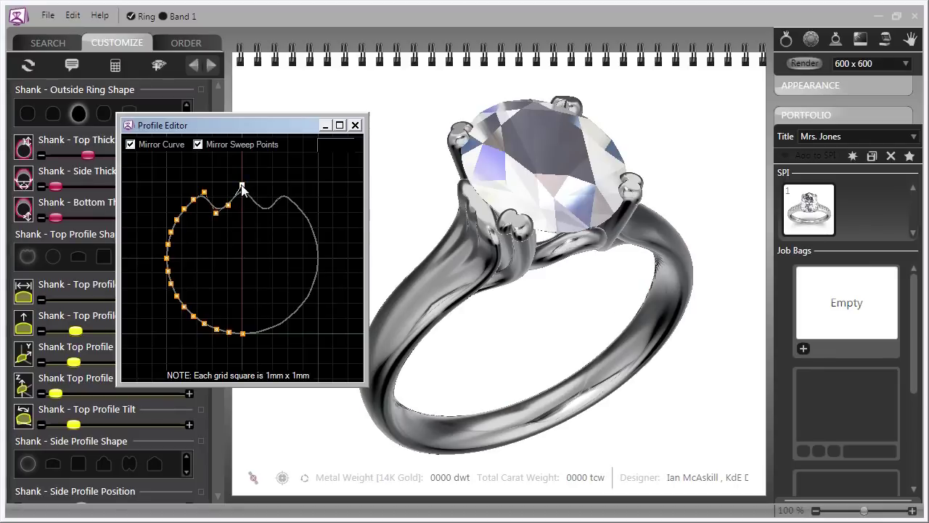
left_click(242, 188)
left_click(355, 125)
Edit a copy of the Side Profile Shape, raising its top sweep points into ridges.
scroll(217, 264, "down", 1)
left_click_drag(218, 264, 226, 339)
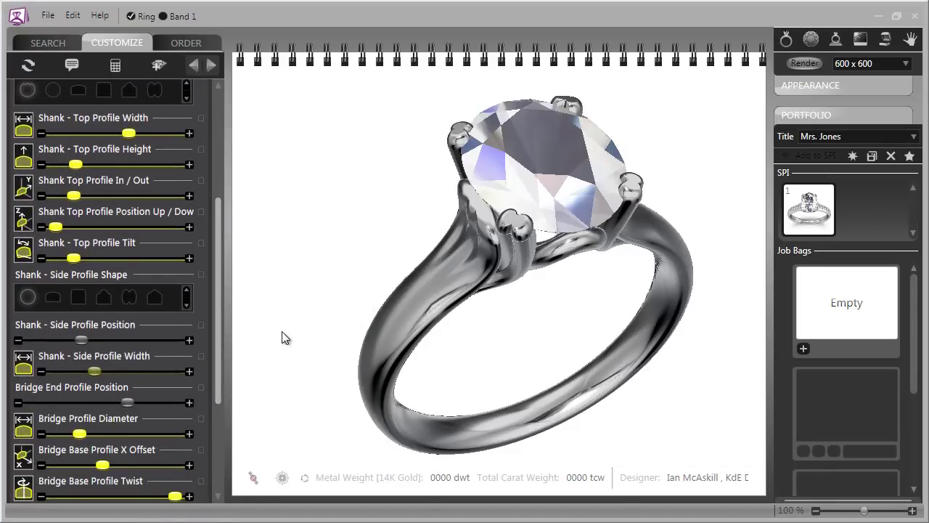
left_click(201, 275)
left_click(204, 285)
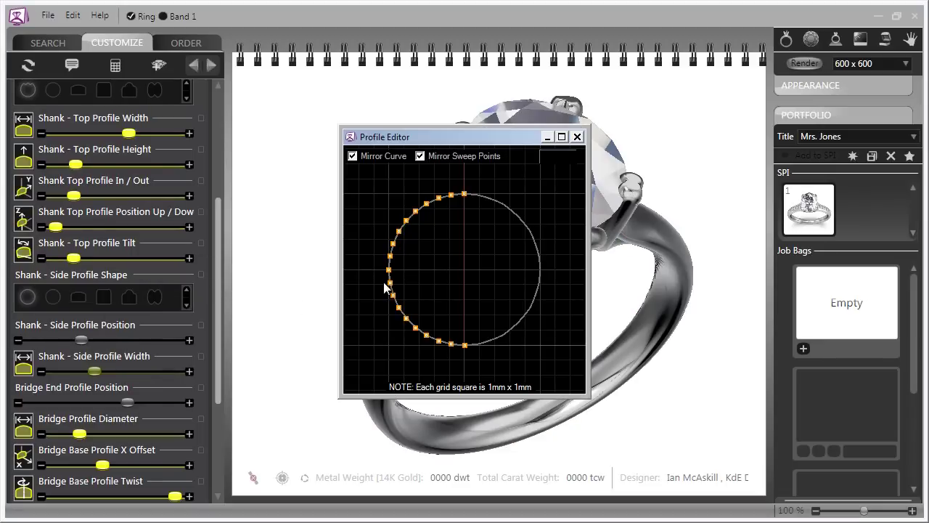
left_click_drag(429, 179, 449, 212)
left_click(449, 216)
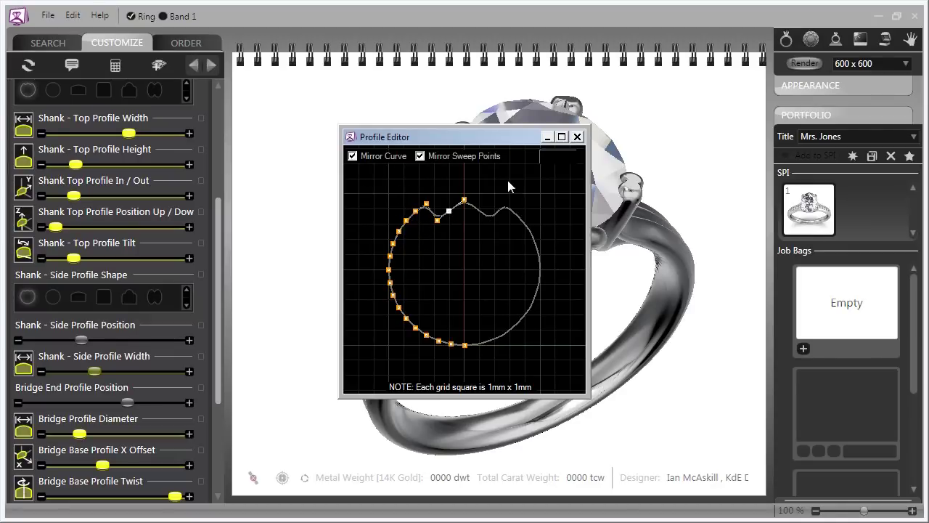
left_click(578, 137)
left_click_drag(342, 242, 453, 181)
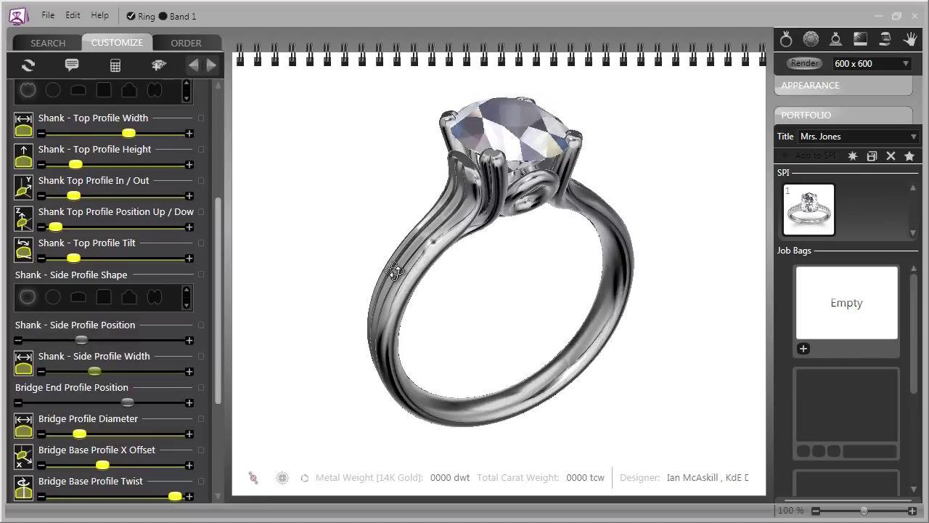
Orbit around the new fluted shank, then collapse the SHANK section.
left_click_drag(394, 272, 515, 209)
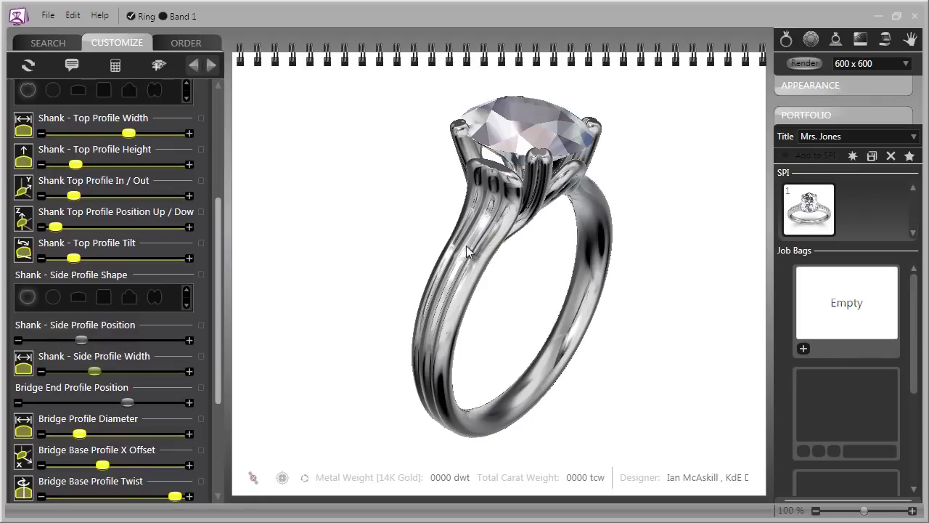
left_click_drag(471, 253, 739, 213)
left_click_drag(552, 209, 603, 327)
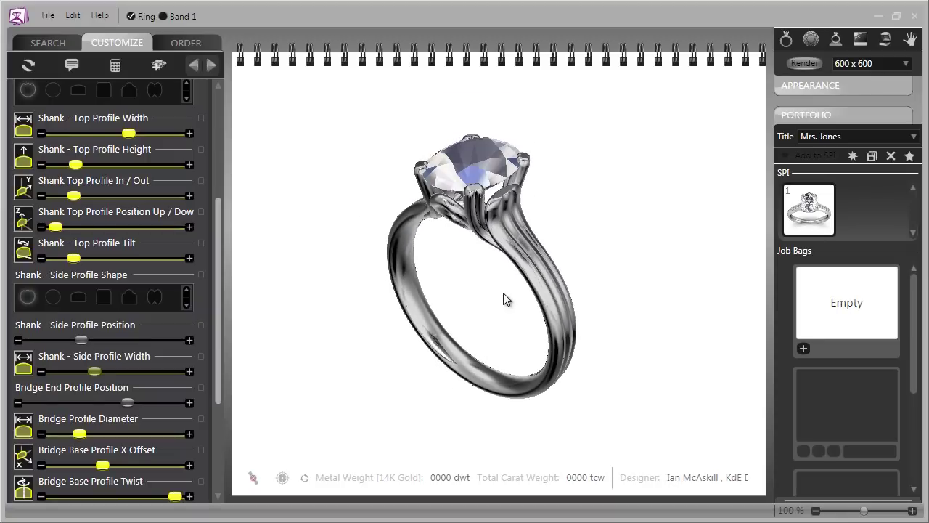
left_click_drag(510, 296, 589, 312)
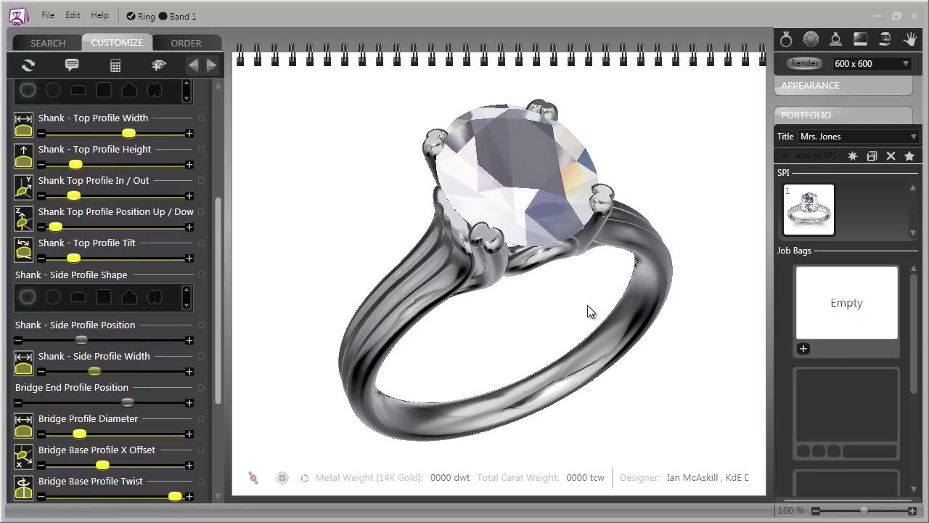
left_click_drag(218, 208, 229, 85)
left_click(113, 92)
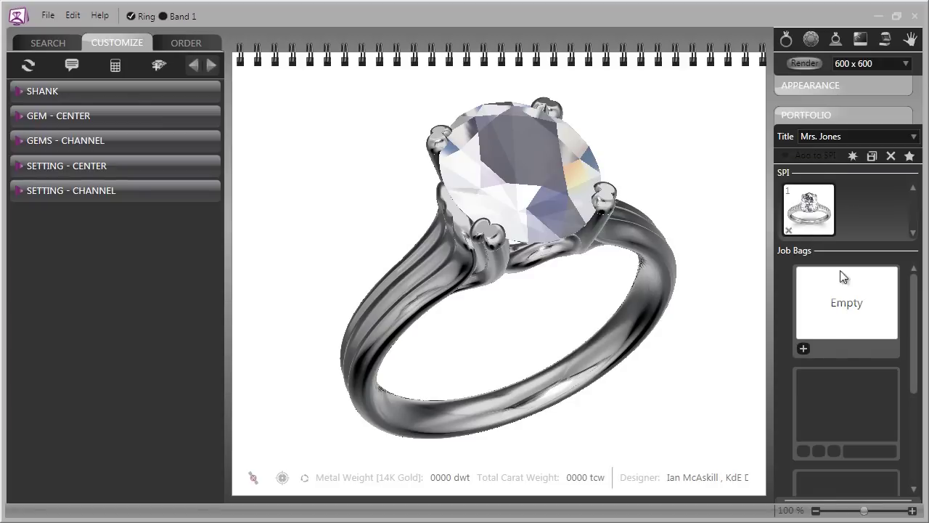
Add the fluted ring design to the first job bag under Job Bags.
left_click(803, 349)
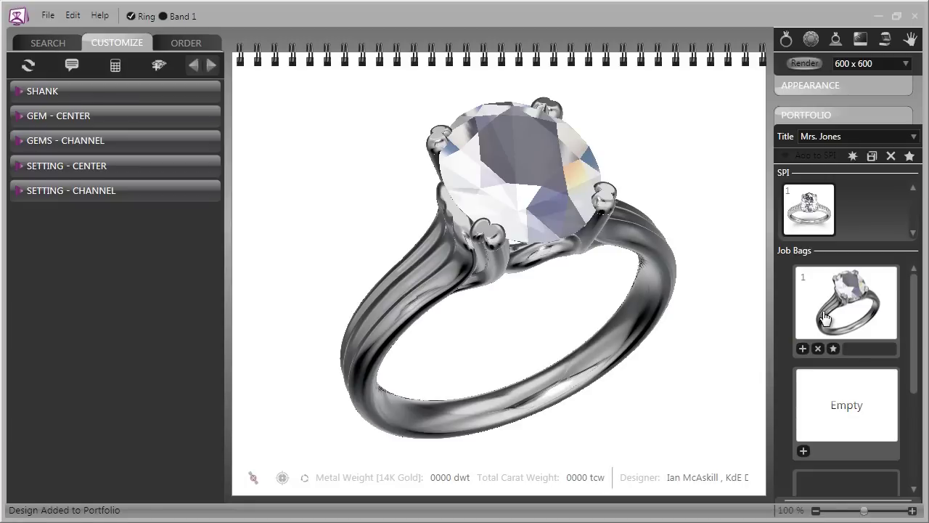
left_click_drag(695, 350, 693, 357)
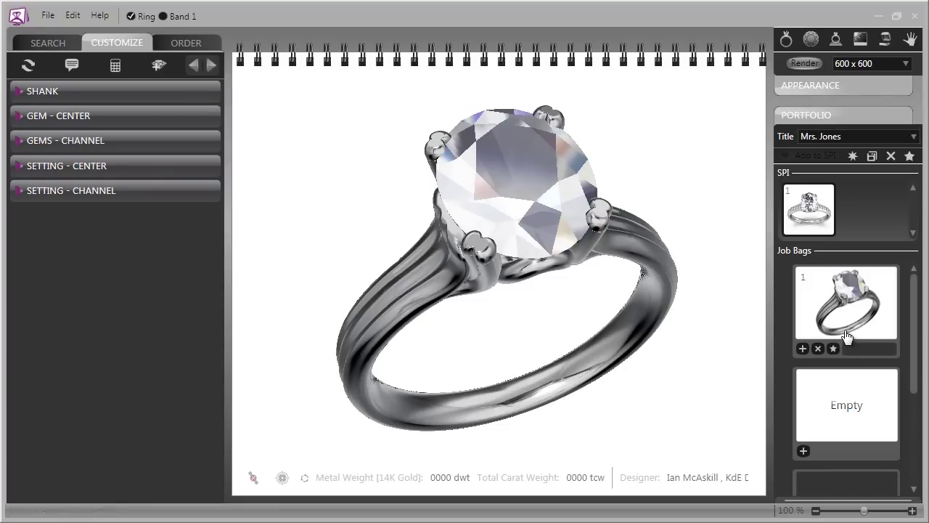
left_click_drag(695, 386, 642, 363)
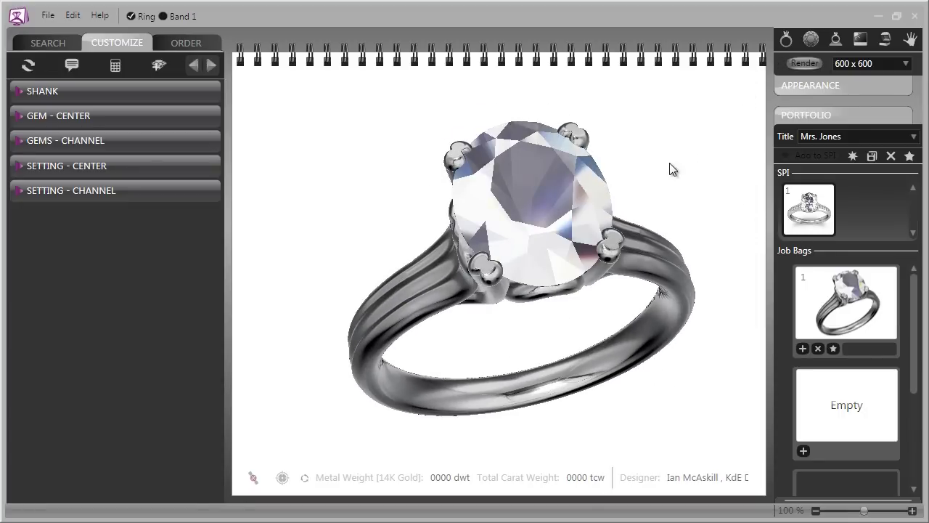
left_click_drag(670, 169, 690, 160)
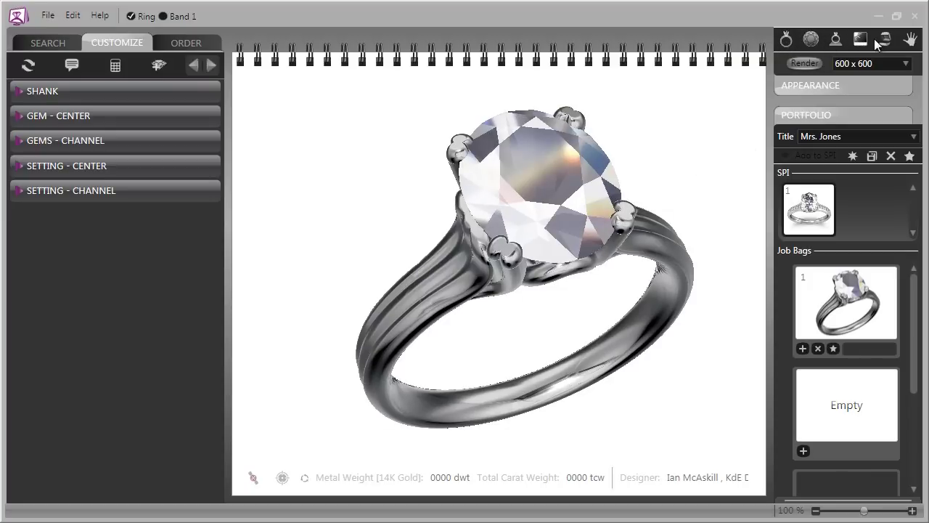
Try gold, silver and rose gold as the primary metal, settling on yellow gold.
left_click(785, 41)
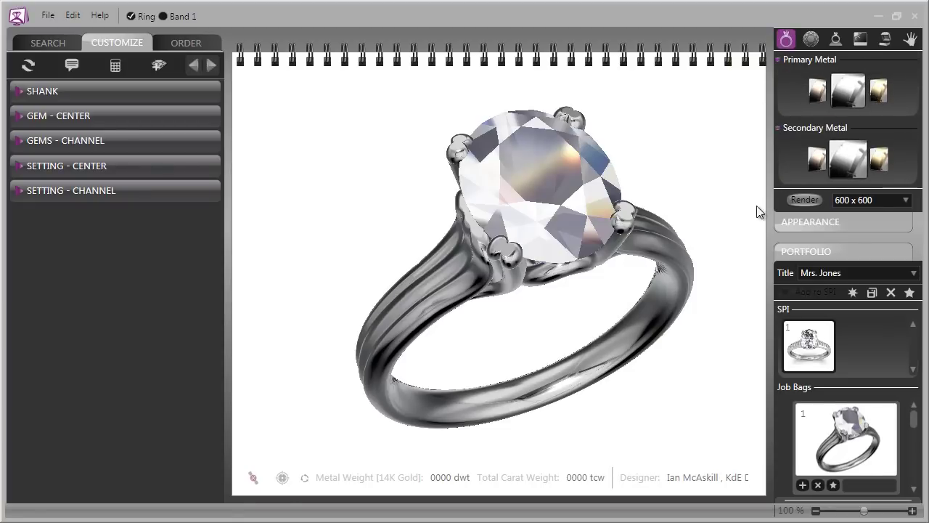
left_click(879, 92)
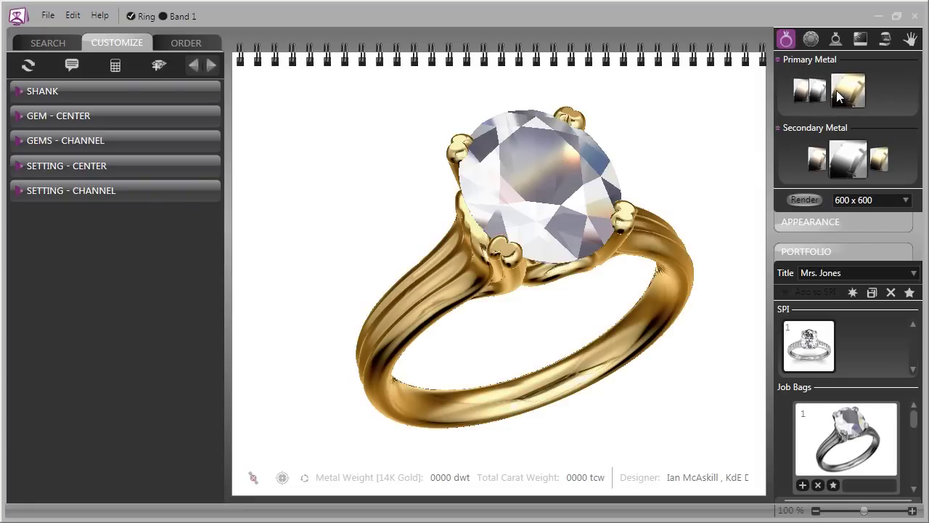
left_click_drag(746, 163, 708, 182)
key("ctrl+z")
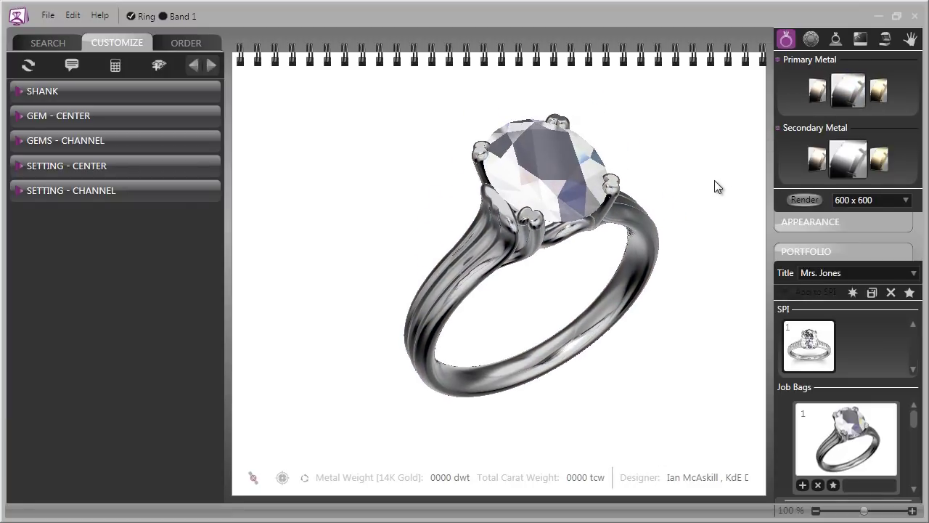
left_click(818, 91)
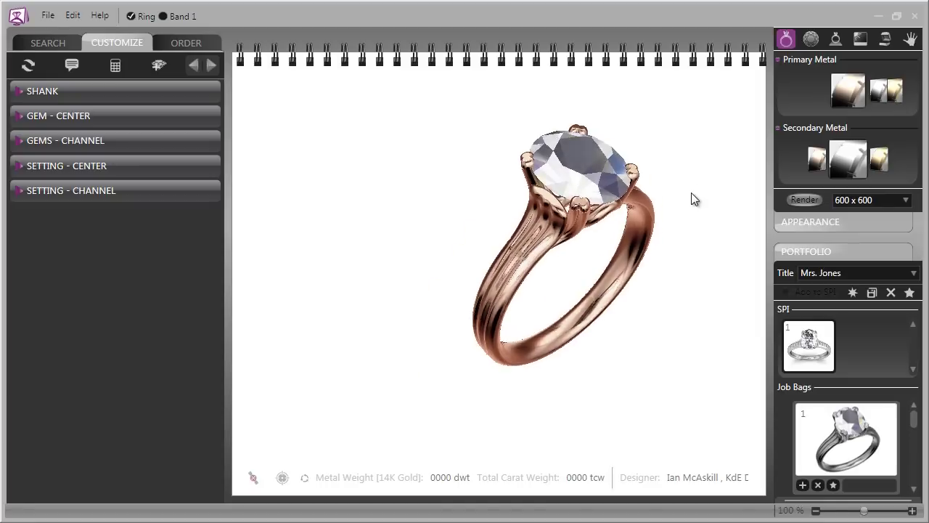
left_click_drag(690, 192, 751, 173)
left_click(899, 97)
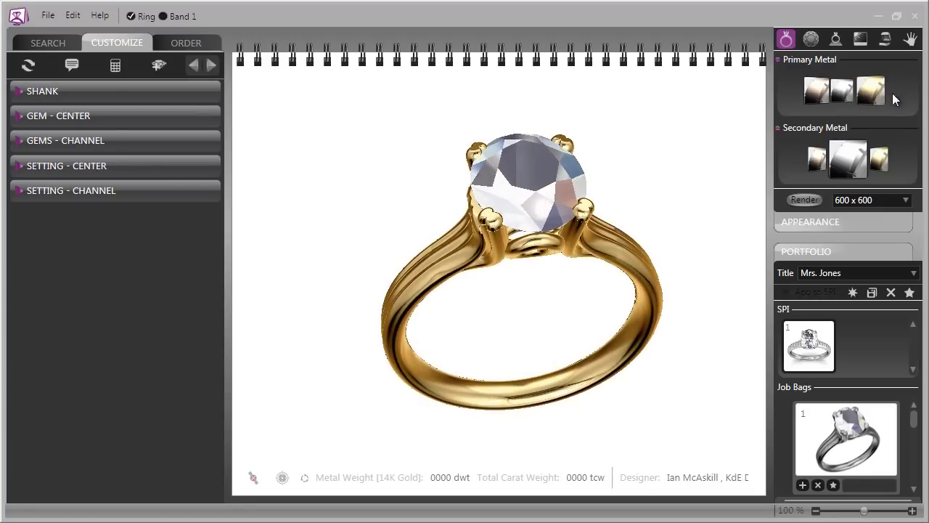
left_click_drag(708, 195, 267, 186)
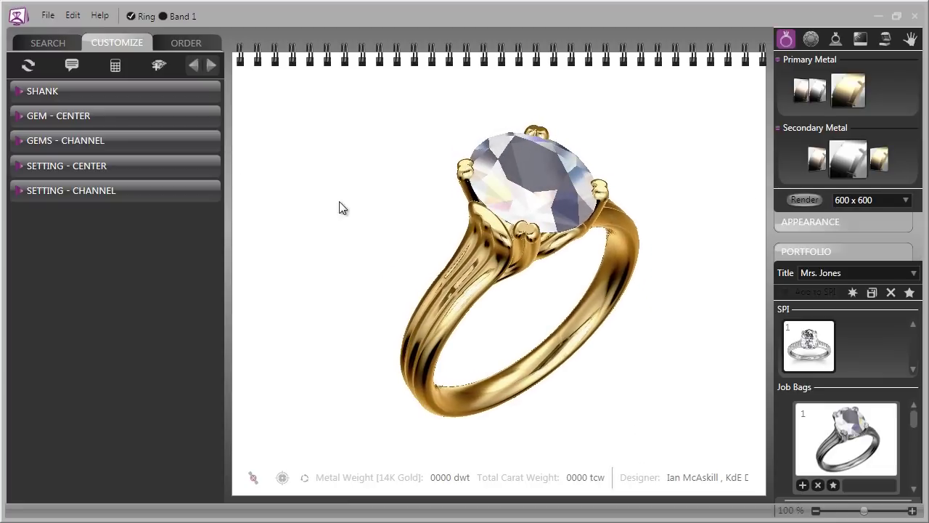
Set the center stone to amethyst and bring up the Try On finger options.
left_click(811, 40)
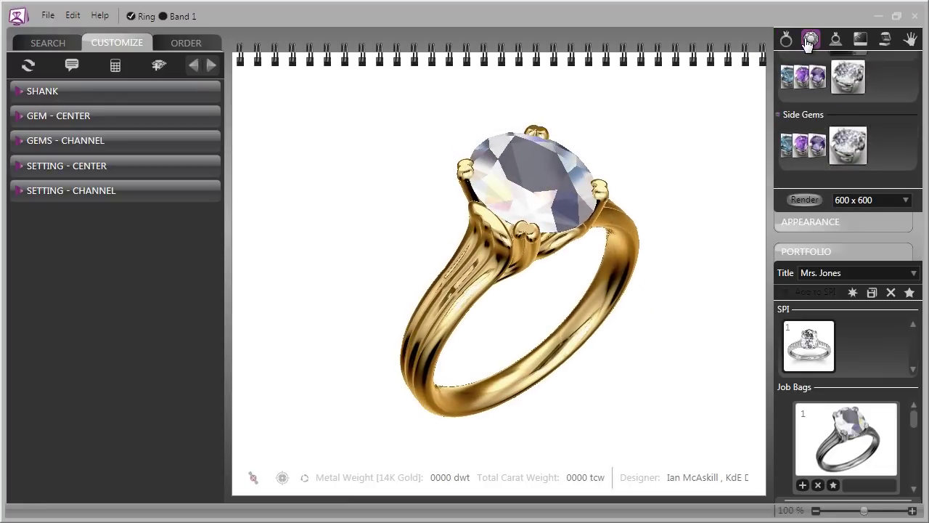
left_click_drag(637, 150, 616, 161)
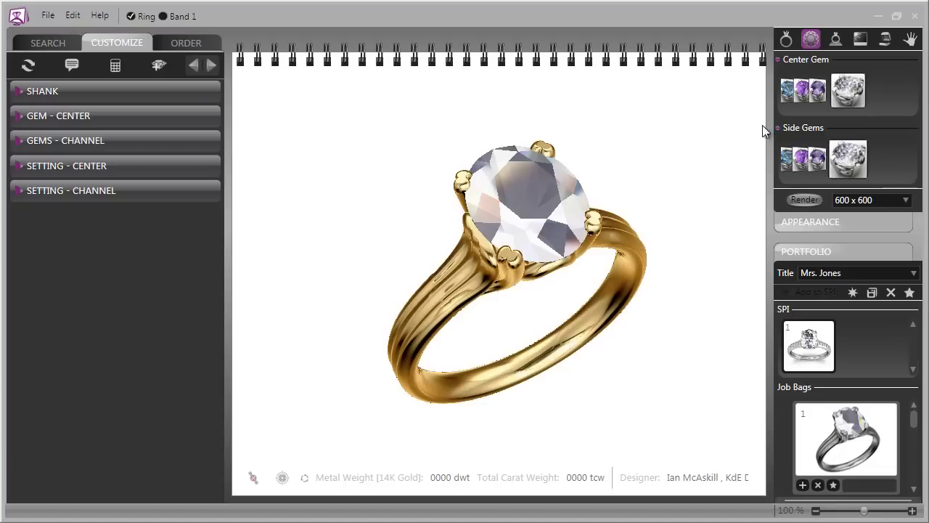
left_click(804, 93)
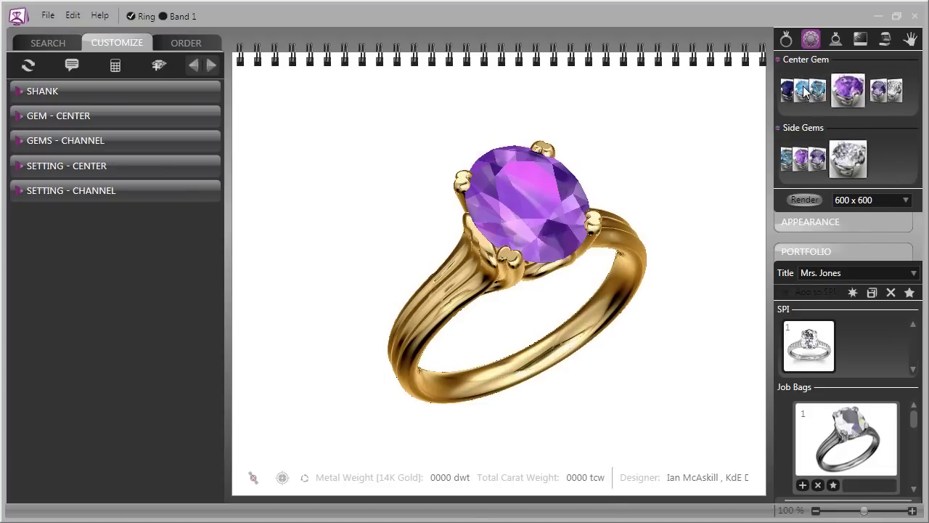
left_click_drag(759, 115, 672, 168)
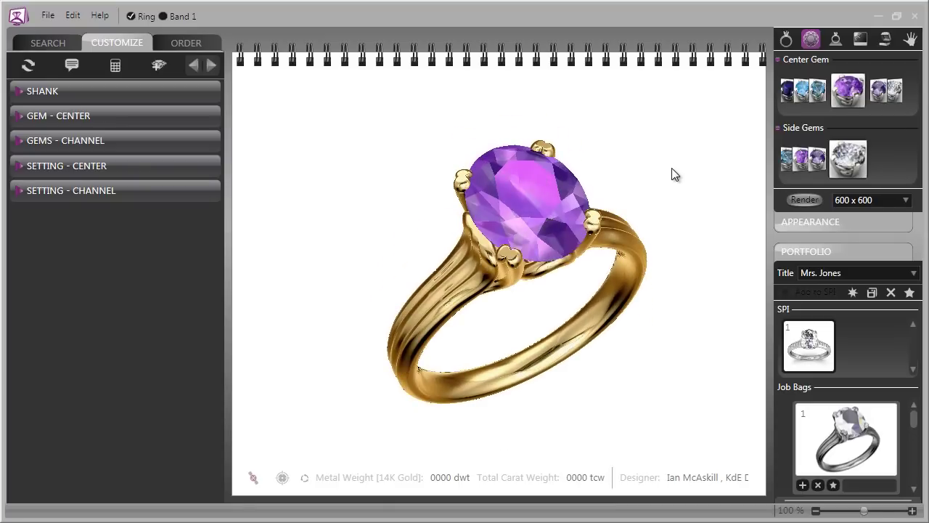
scroll(671, 168, "up", 2)
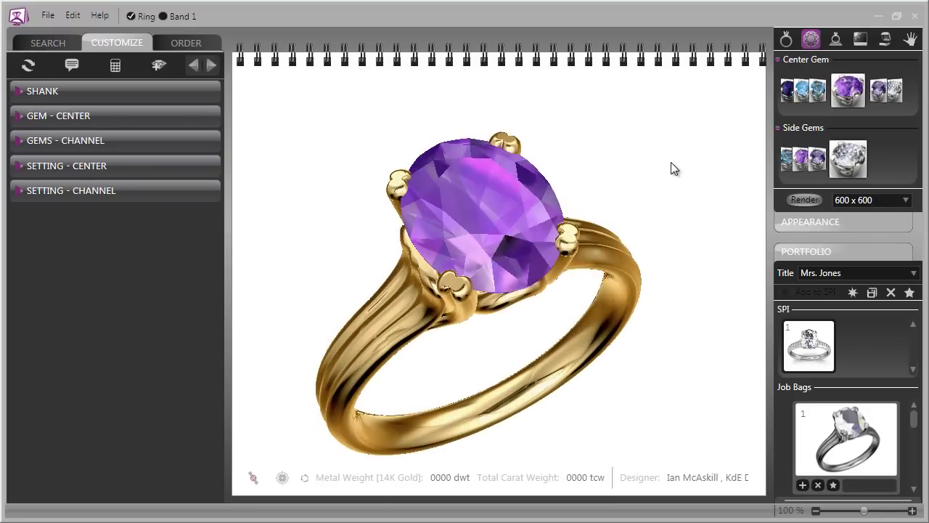
left_click_drag(671, 164, 689, 158)
left_click(910, 38)
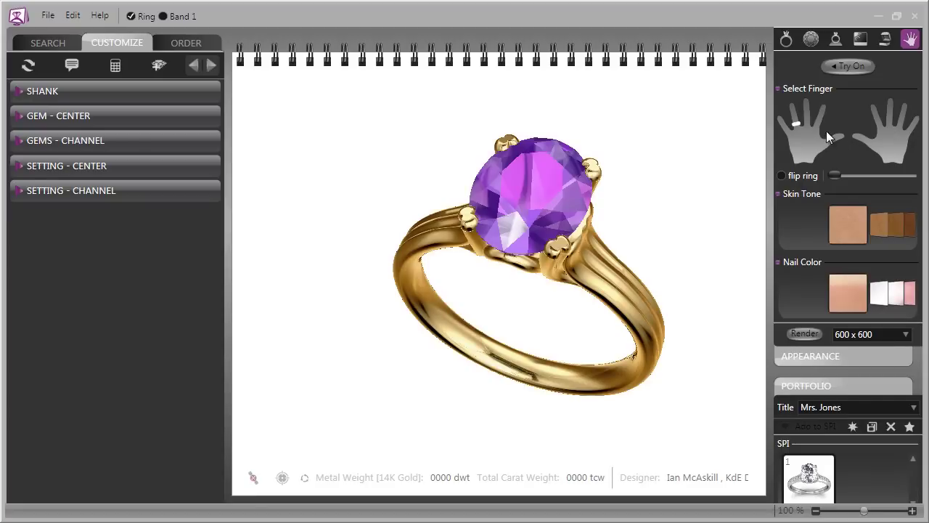
Set the try-on nail colour to pale white and show the ring worn on a model hand.
left_click_drag(699, 183, 744, 223)
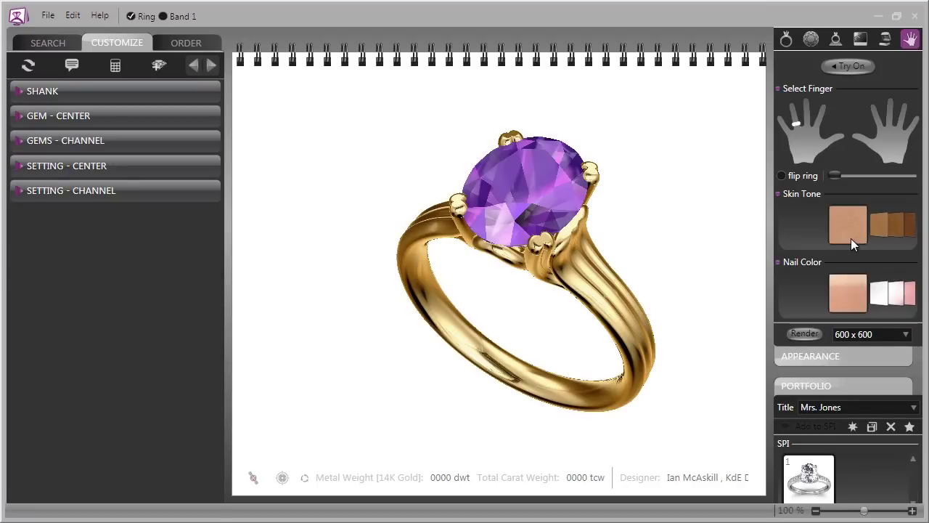
left_click(899, 304)
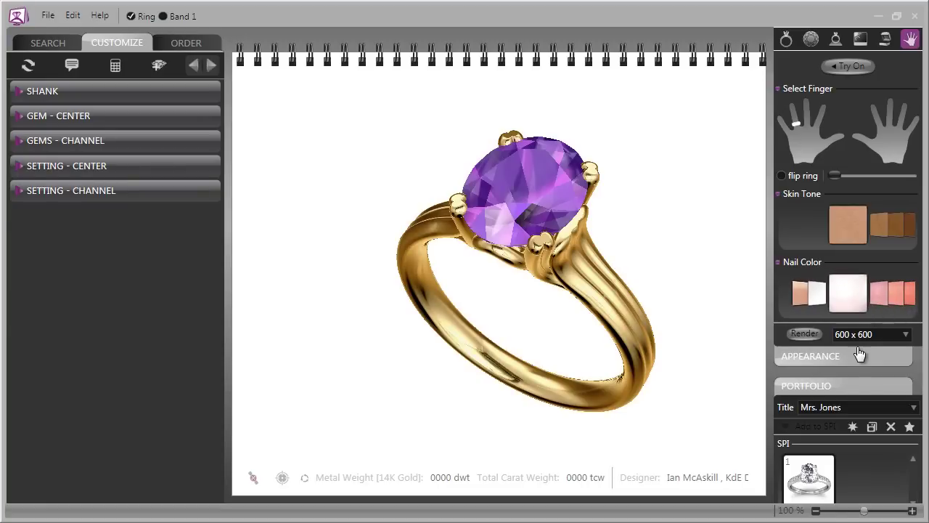
left_click(854, 68)
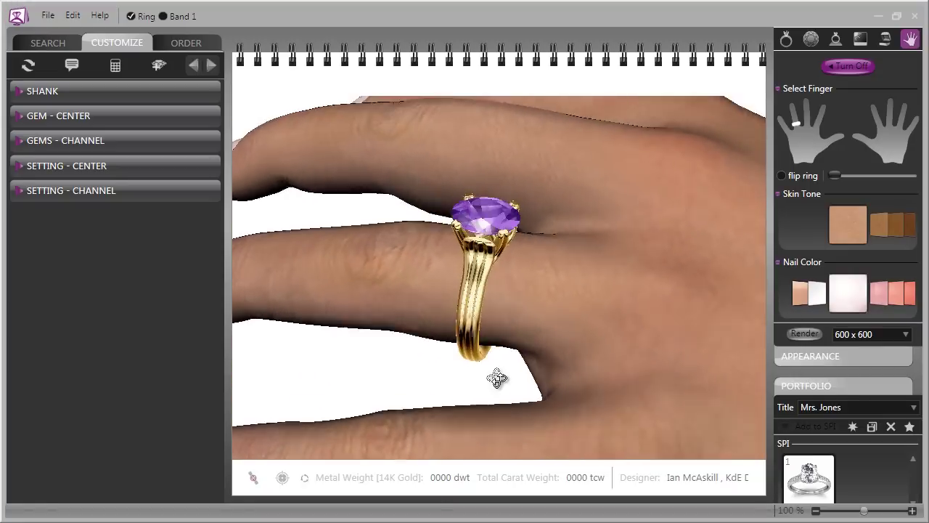
left_click_drag(497, 377, 745, 307)
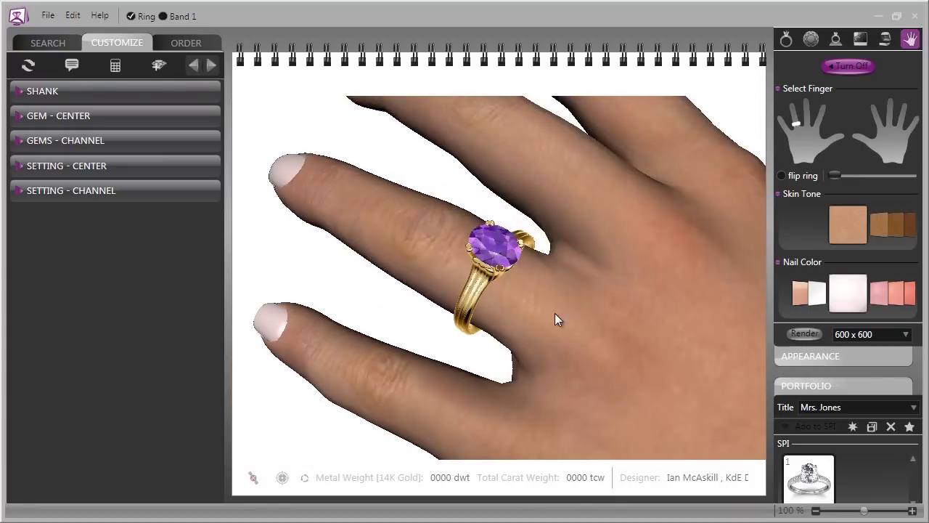
left_click_drag(555, 320, 699, 152)
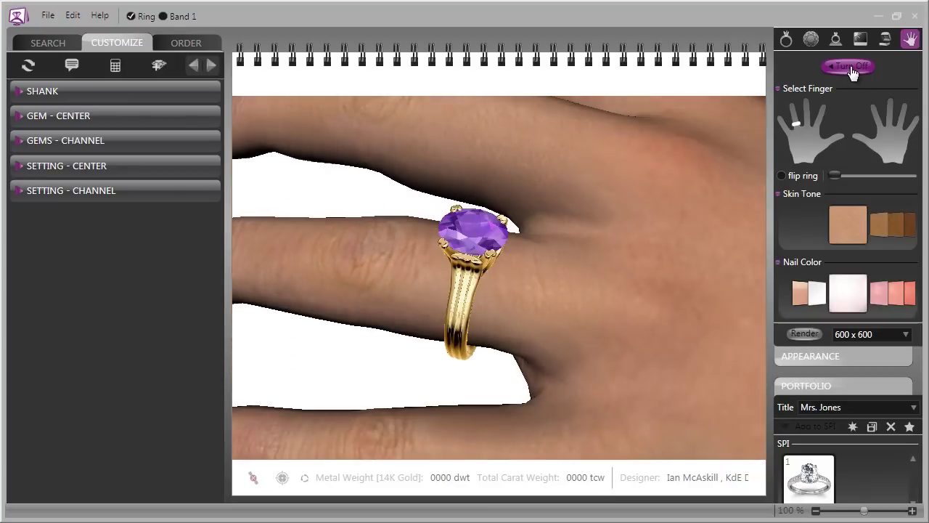
left_click(852, 67)
left_click_drag(559, 216, 536, 244)
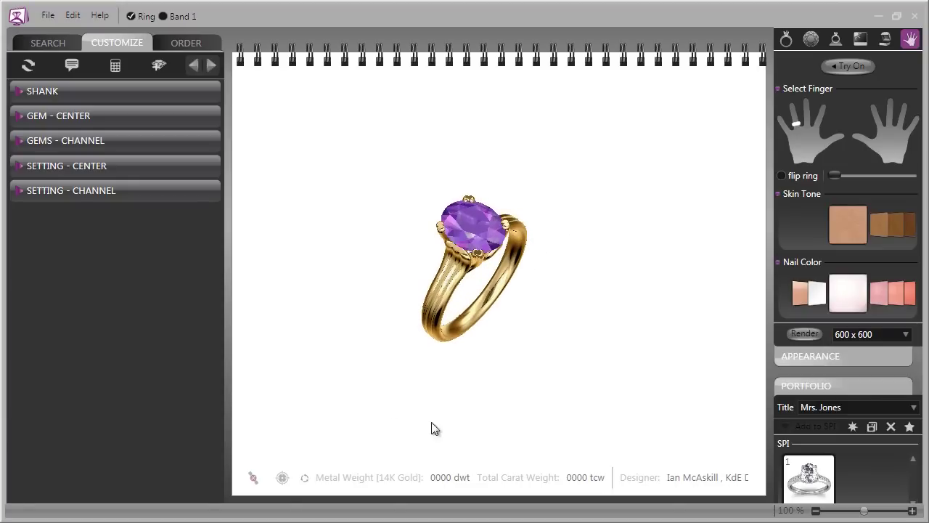
Centre and enlarge the ring, then try the orange bronze and dark ground-plane backdrops.
left_click(282, 479)
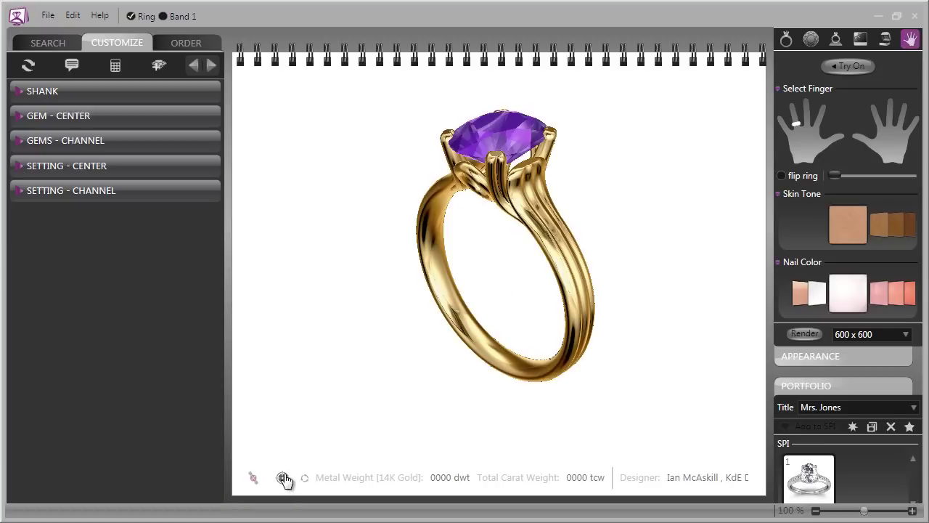
left_click(836, 41)
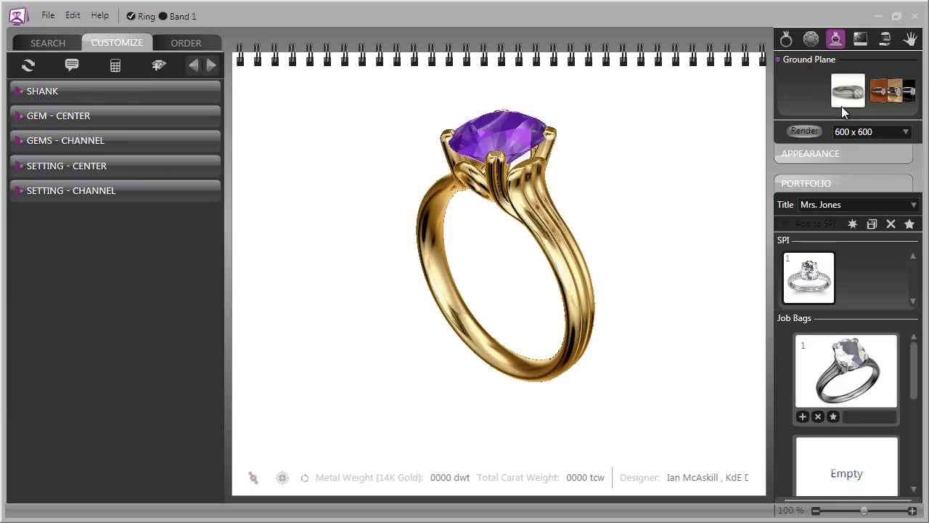
left_click(880, 95)
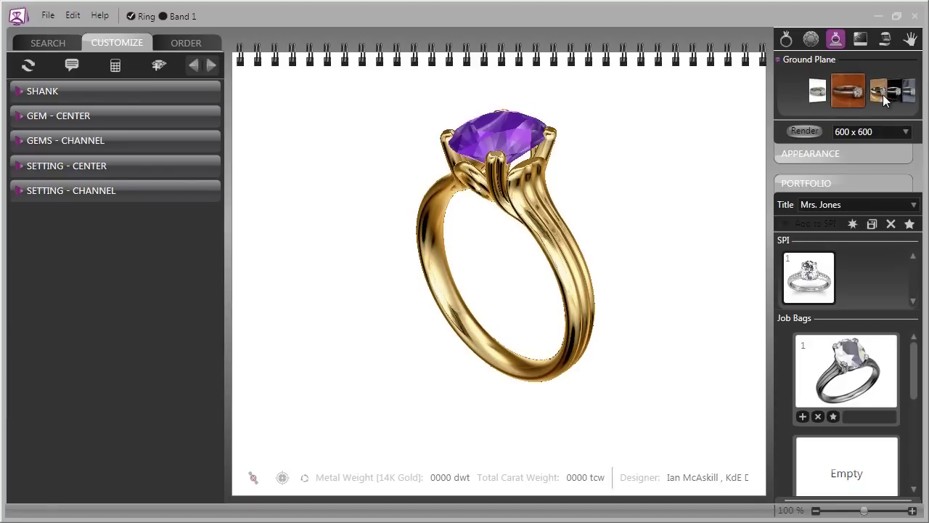
left_click(894, 92)
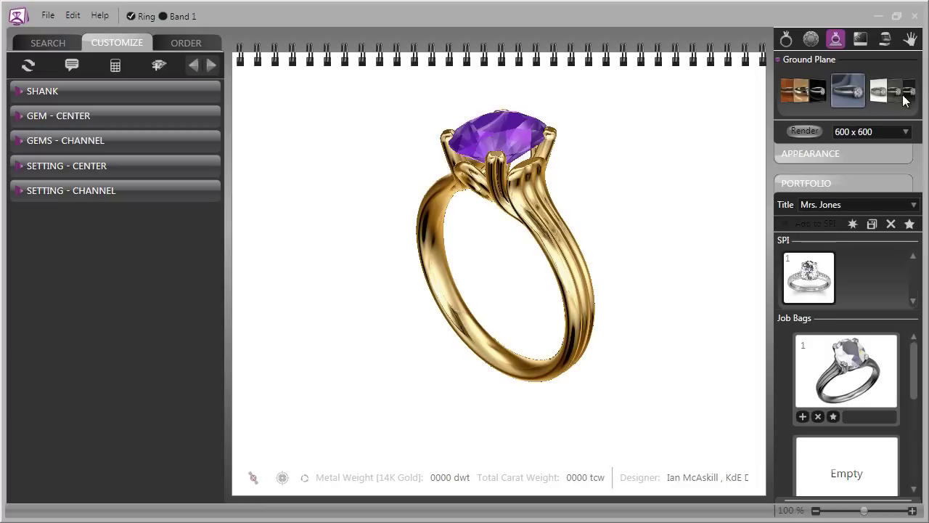
Preview another ground plane, return to the silver backdrop, and bring up the environment lighting choices.
left_click(907, 101)
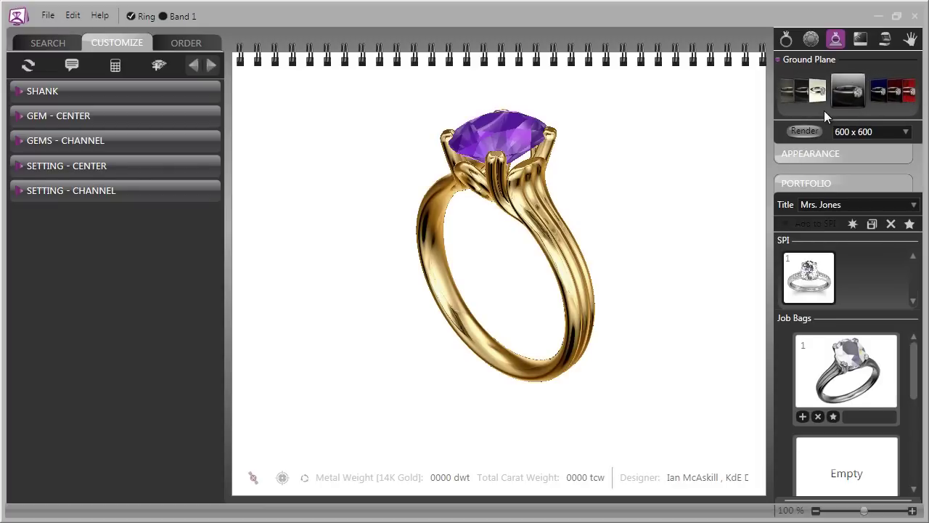
left_click(808, 93)
left_click(788, 94)
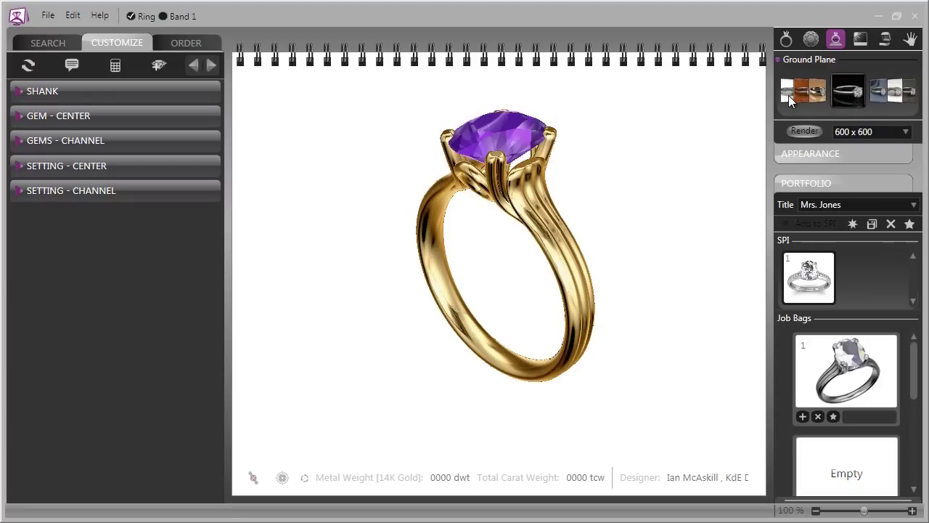
left_click(860, 38)
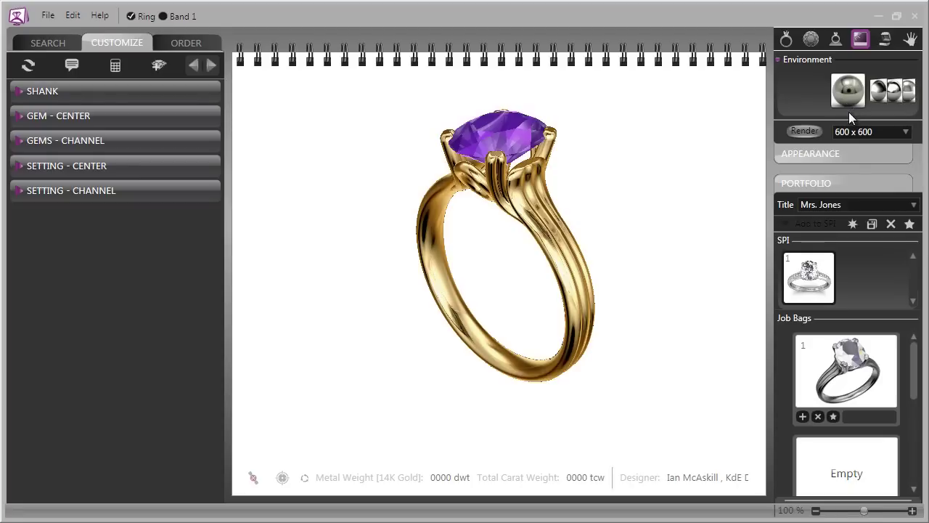
Rotate the ring to an angled front view and zoom in close.
left_click_drag(751, 176, 722, 226)
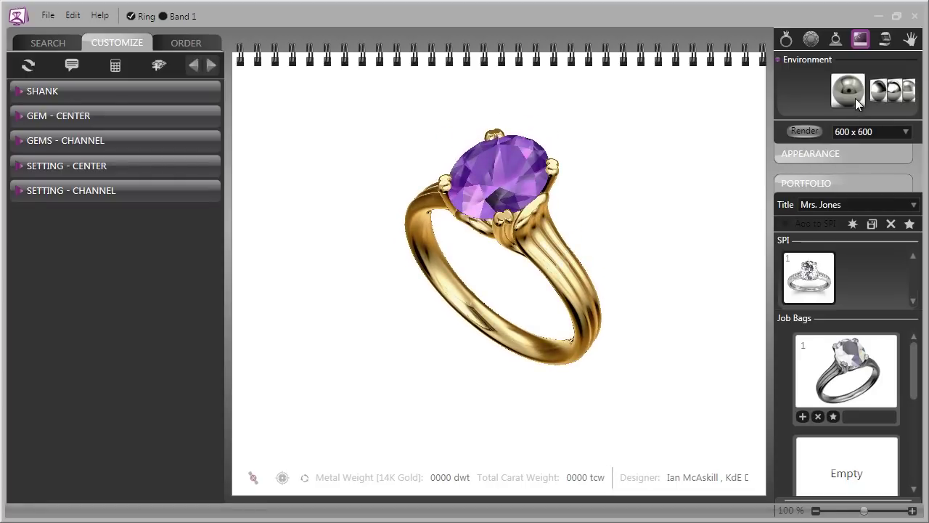
left_click_drag(759, 179, 312, 168)
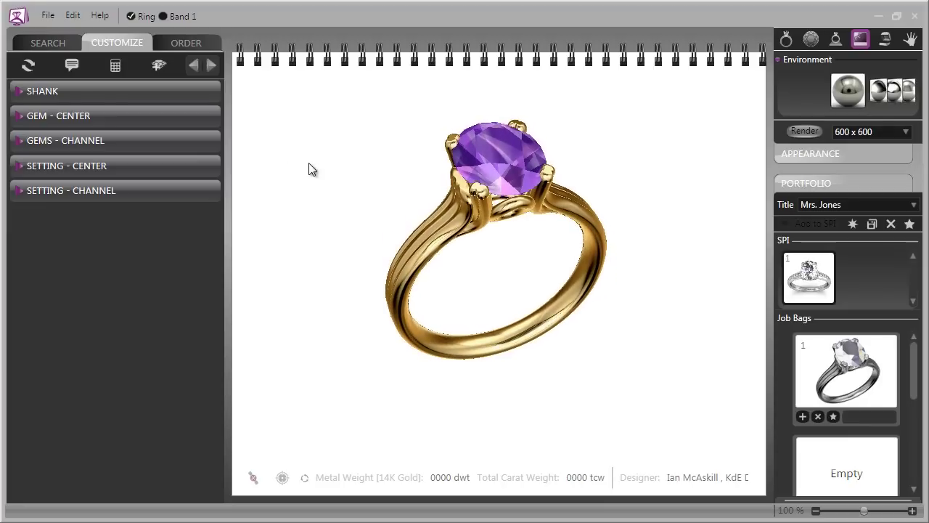
scroll(450, 261, "up", 5)
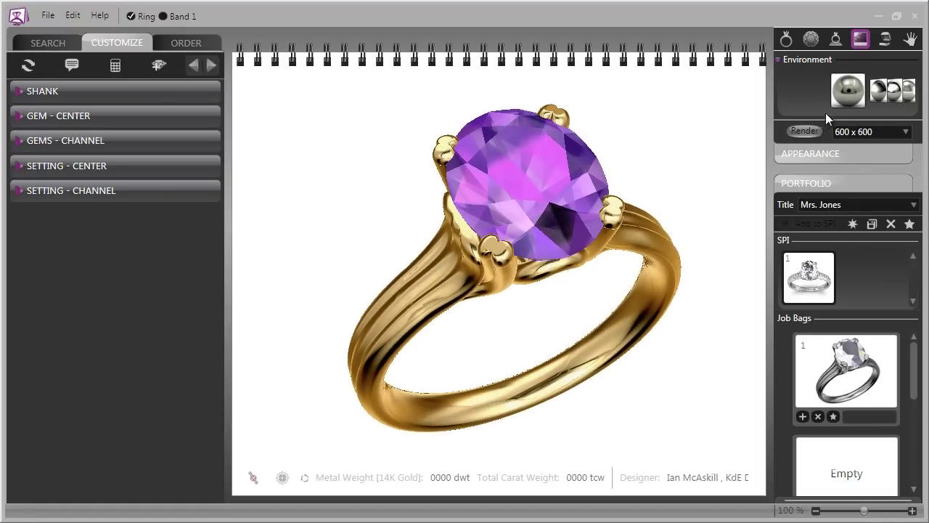
Set the render size to 800 x 600 and start the render.
left_click(907, 132)
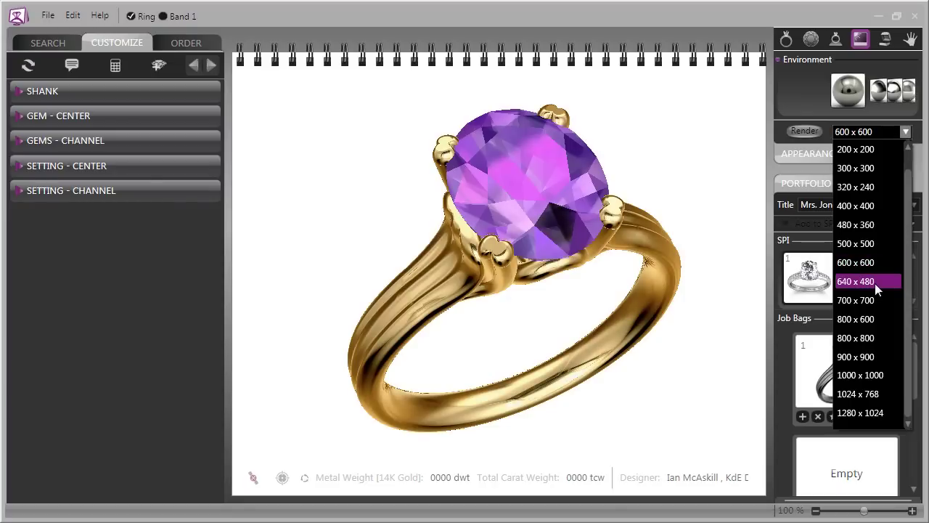
left_click(876, 318)
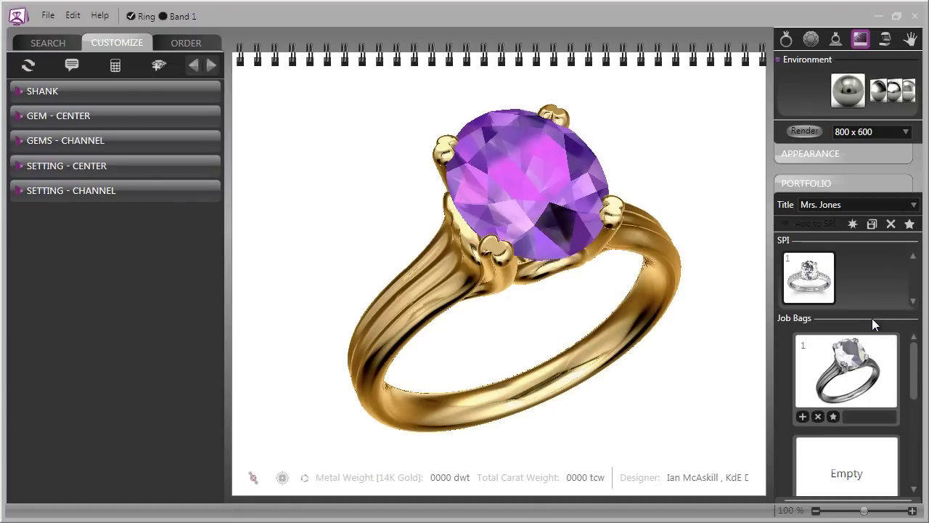
left_click(803, 132)
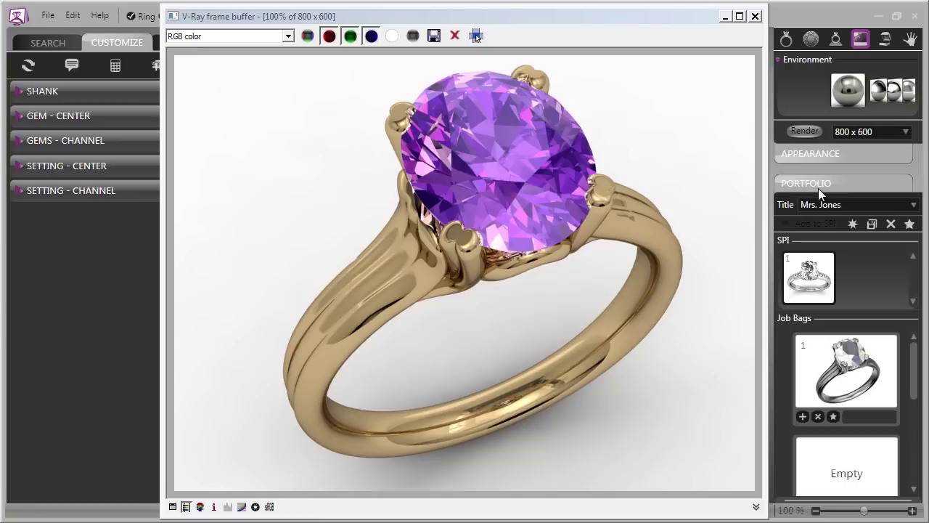
Shift the V-Ray frame buffer holding the finished 800 x 600 render slightly left.
left_click_drag(646, 16, 623, 19)
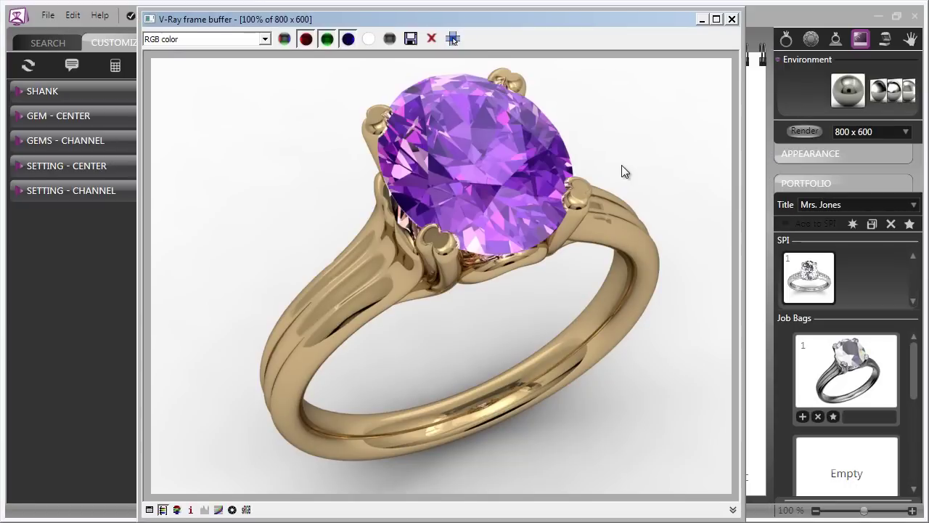